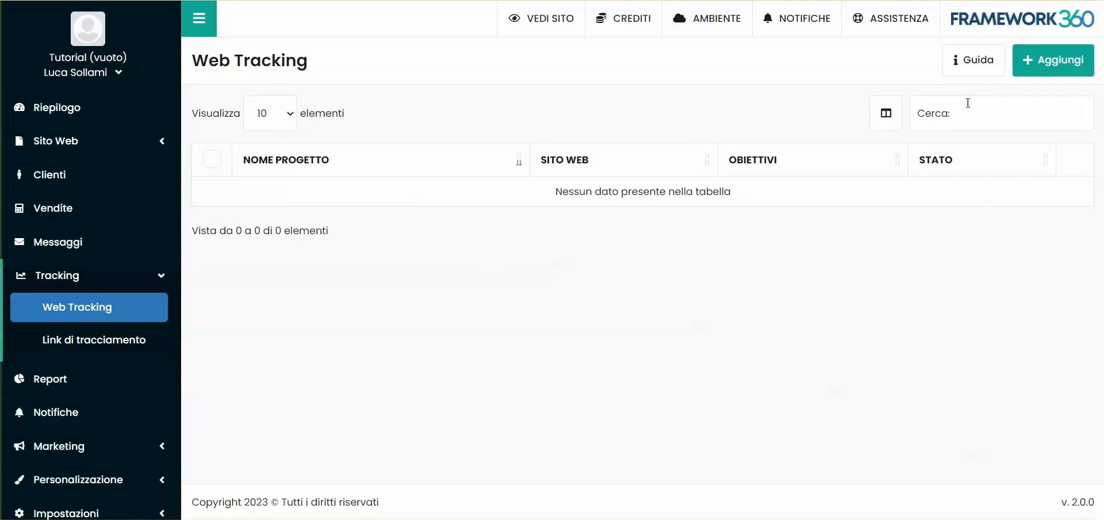
- Add a web tracking project named "Tutorial (vuoto)", review its available objectives and save it
click(1058, 68)
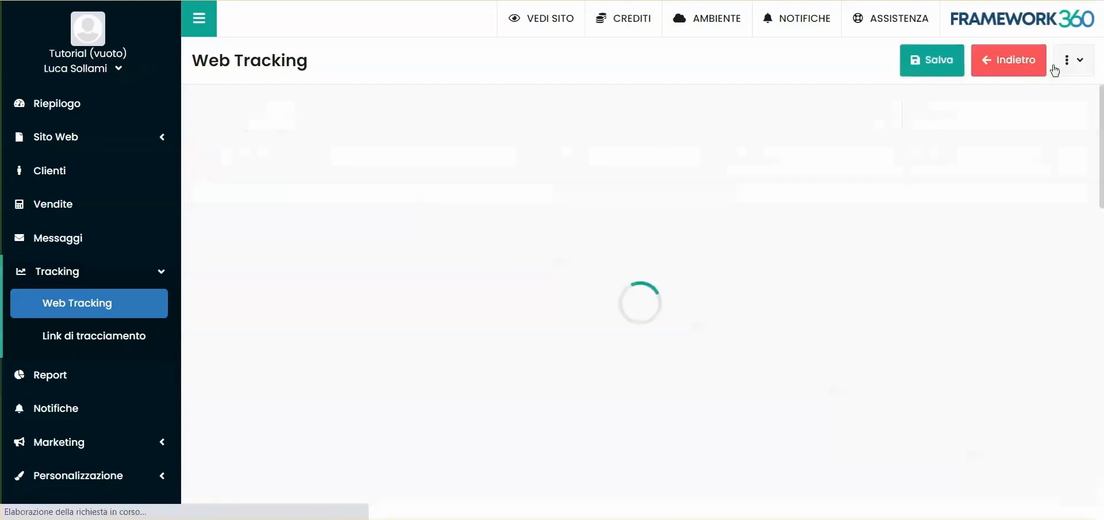
click(290, 189)
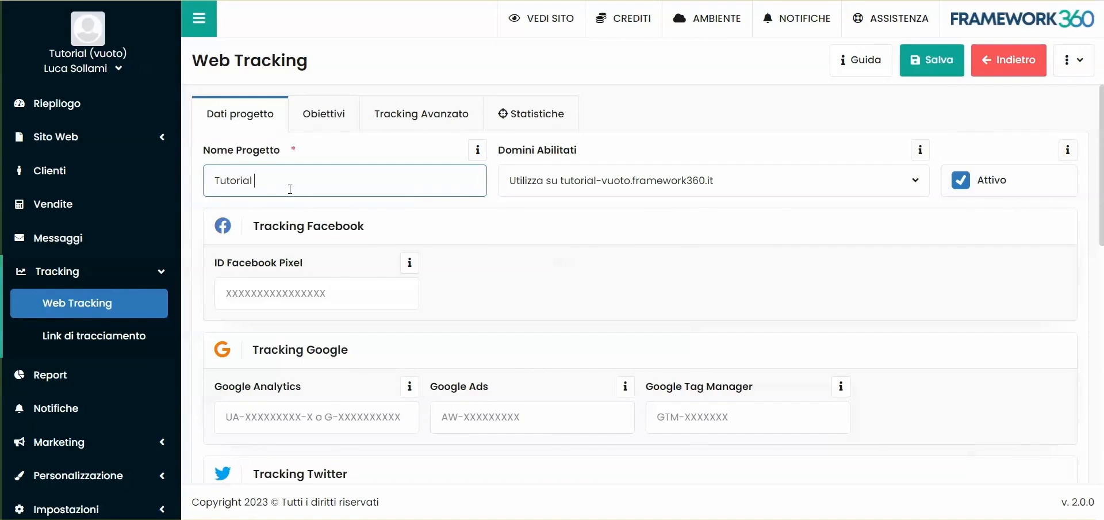
text((vuoto))
click(324, 115)
scroll(477, 224, down, 1)
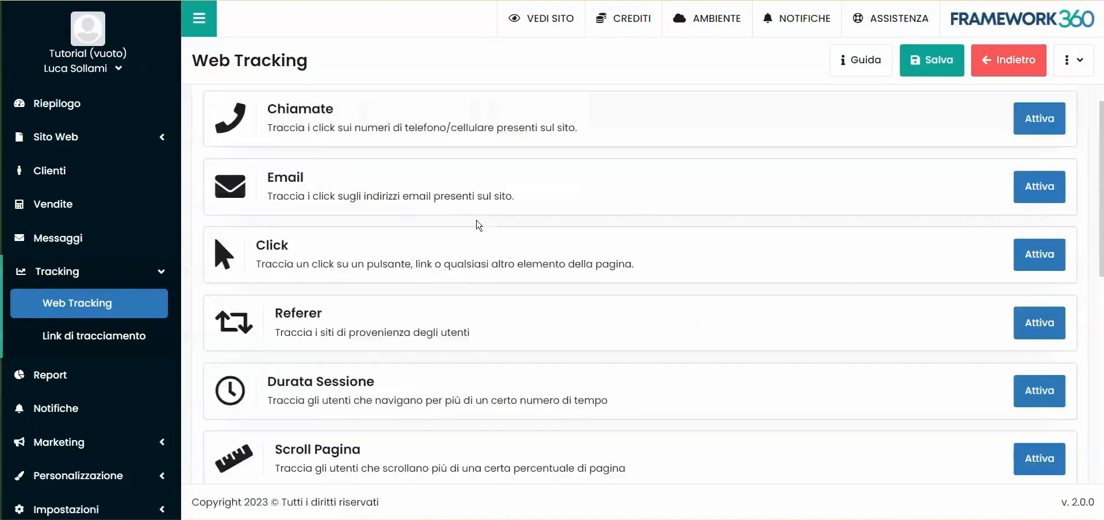
scroll(476, 224, down, 5)
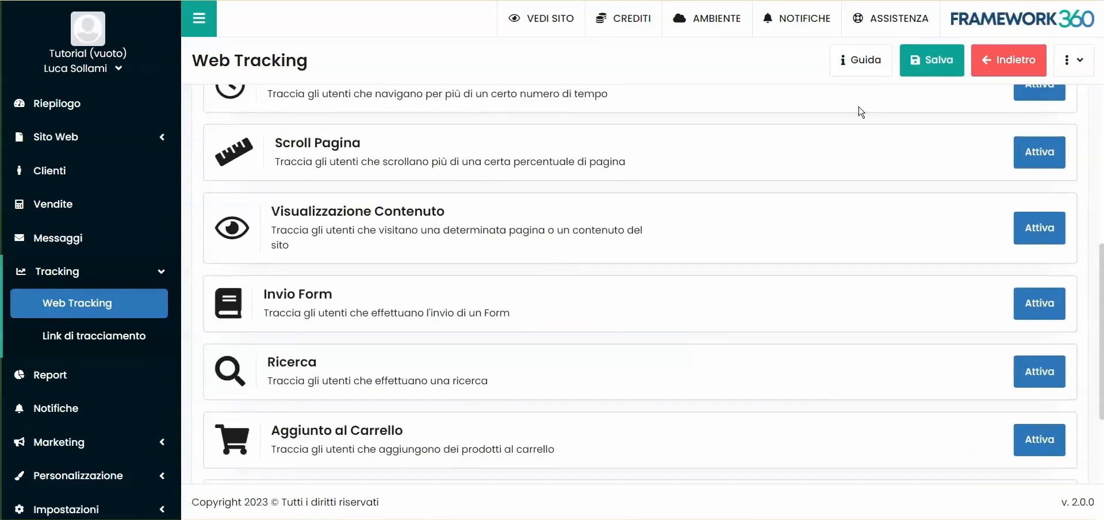
click(932, 60)
- Activate the Visualizzazione Contenuto objective with tracking set to "Tramite link di destinazione"
scroll(774, 229, down, 1)
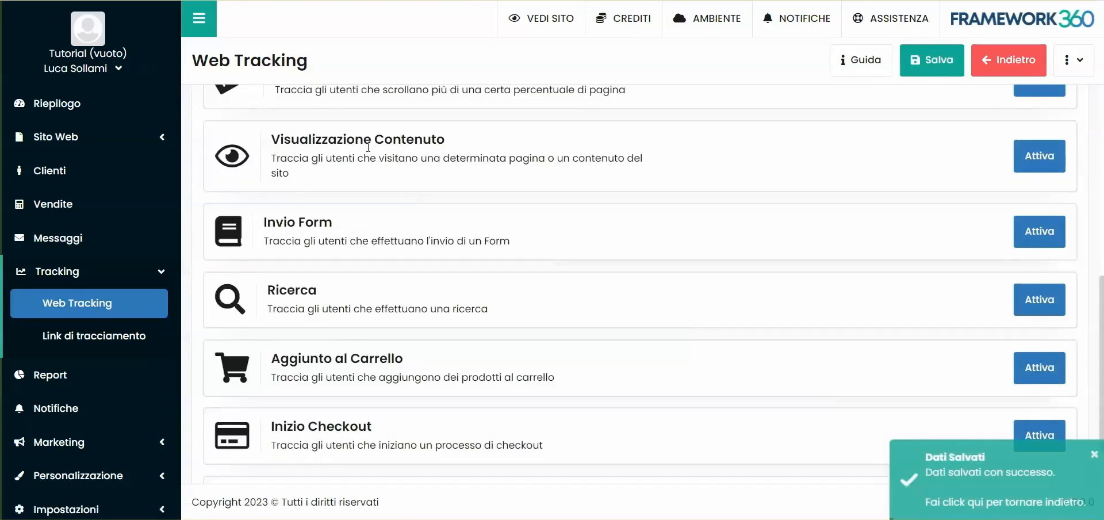
click(1027, 164)
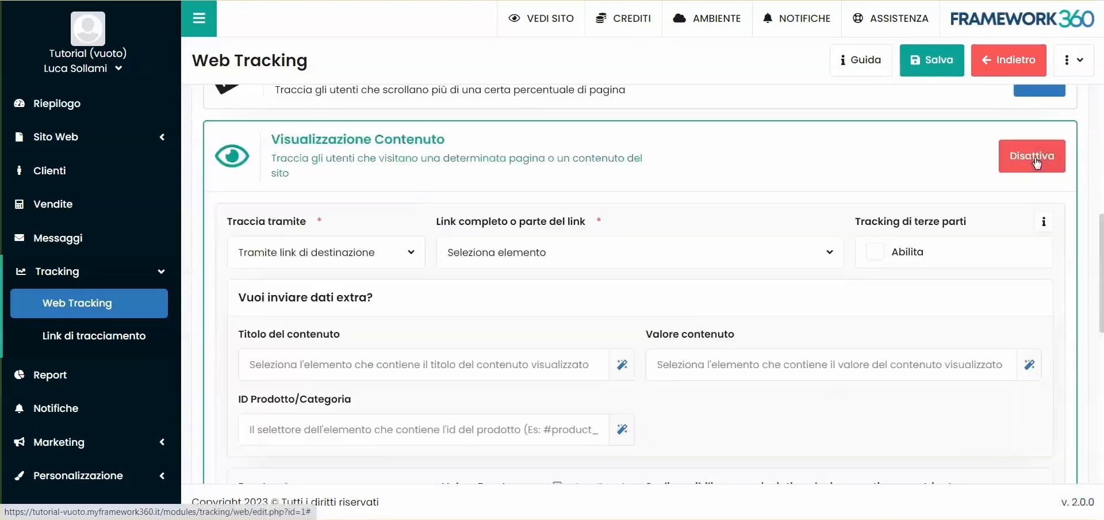
click(291, 256)
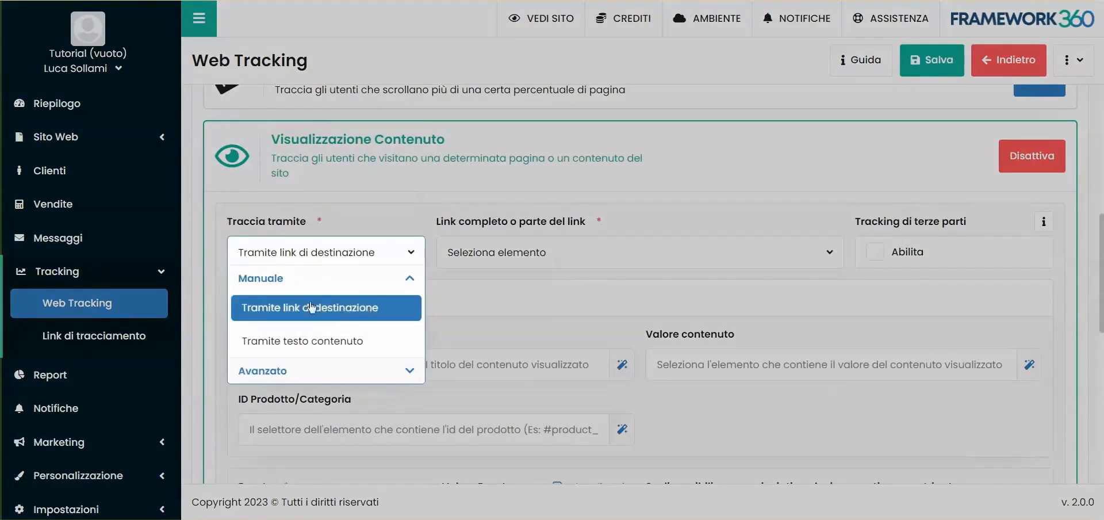
click(358, 309)
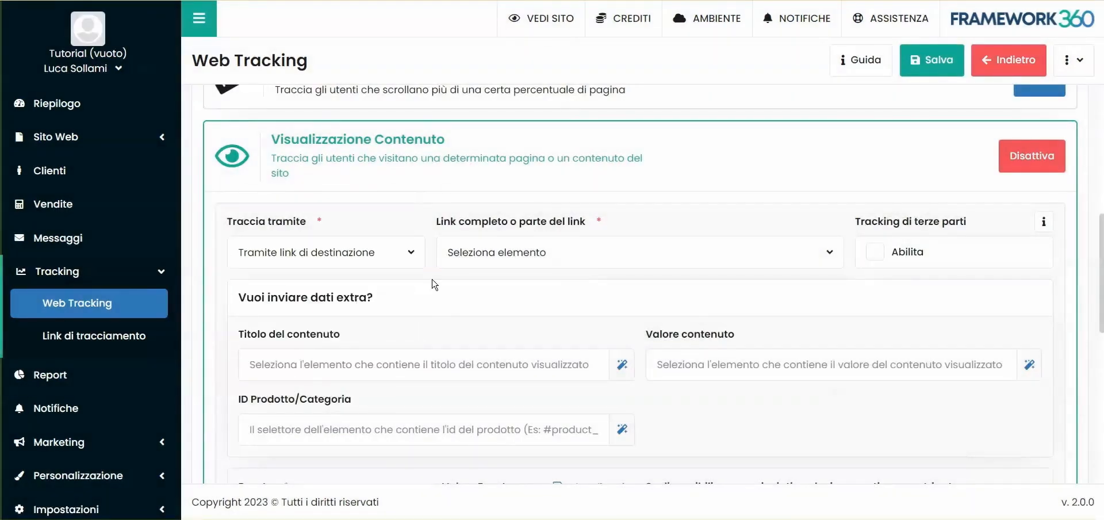
scroll(469, 188, down, 1)
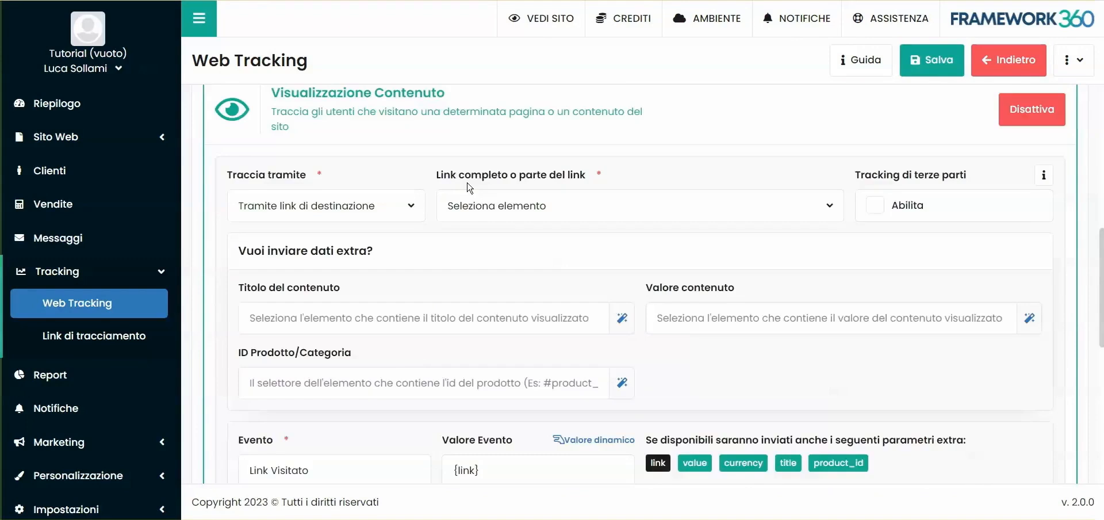
- Set the content view objective to track "Tramite testo contenuto" with the page text "Benvenuto su Framework360" and save the project
click(322, 205)
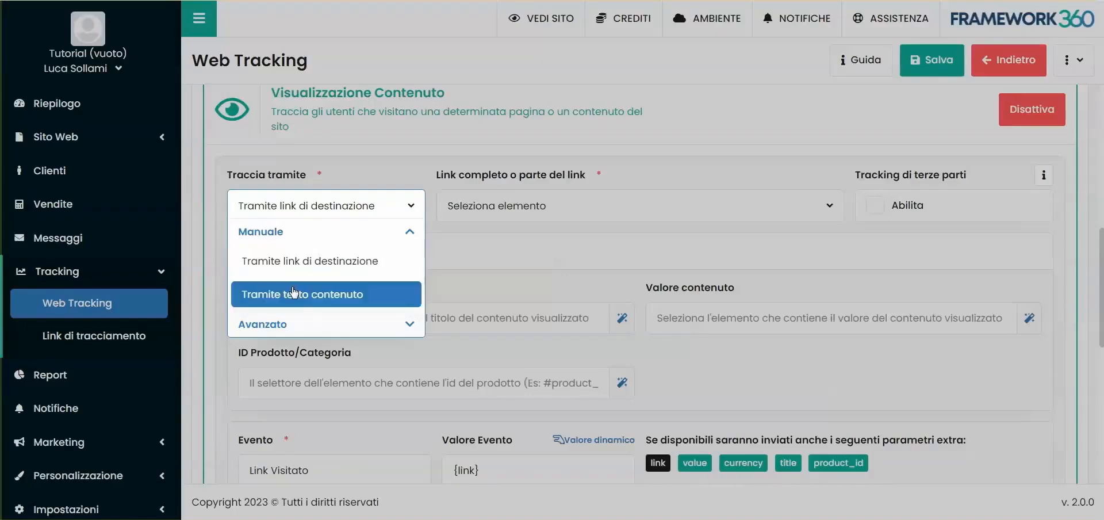
click(296, 293)
click(580, 205)
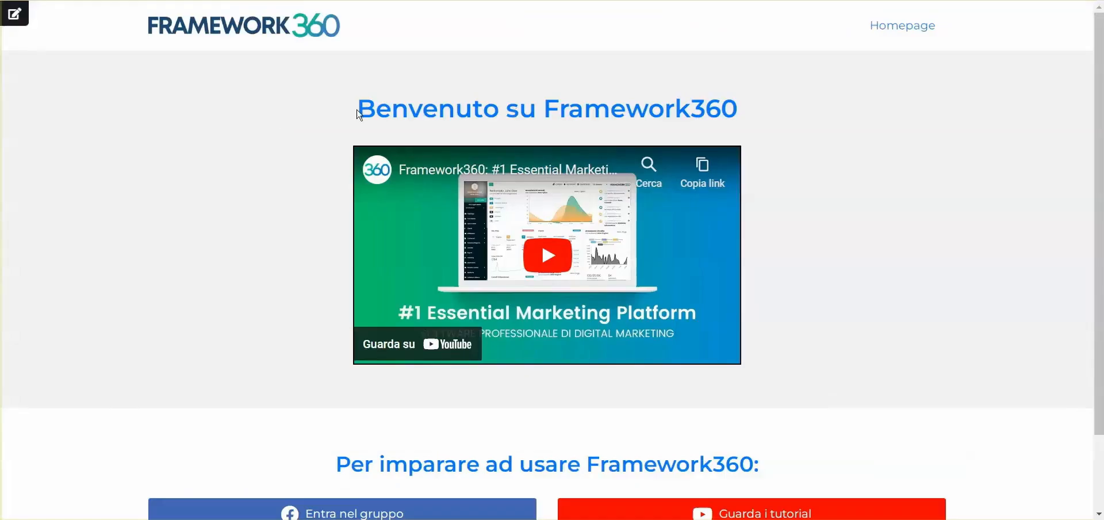
drag(359, 115, 763, 111)
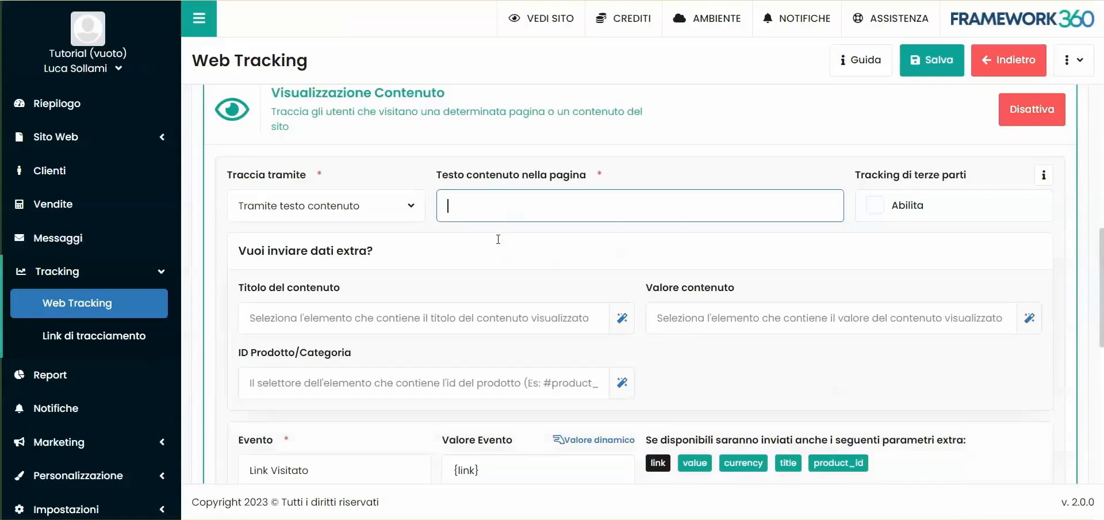
text(Benvenuto su Framework360)
scroll(498, 234, down, 1)
click(931, 60)
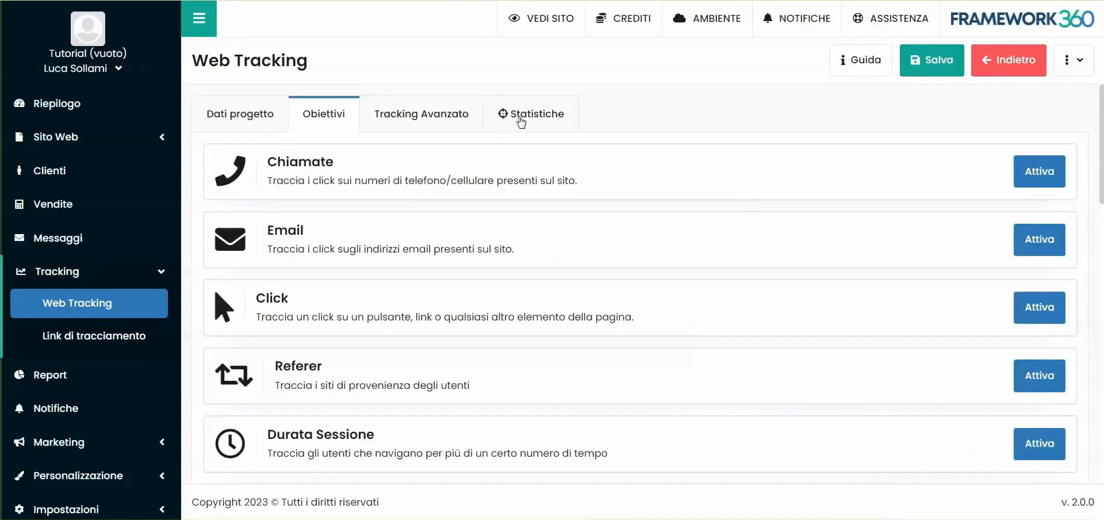
- Check the project's statistics, then reload the public homepage containing the tracked heading to trigger the content view event
click(546, 114)
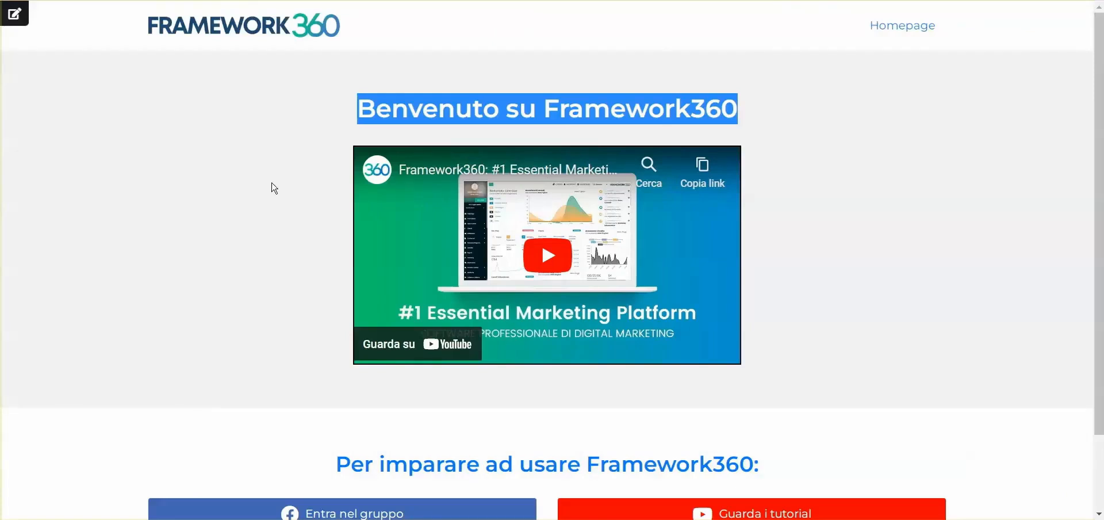
key(F5)
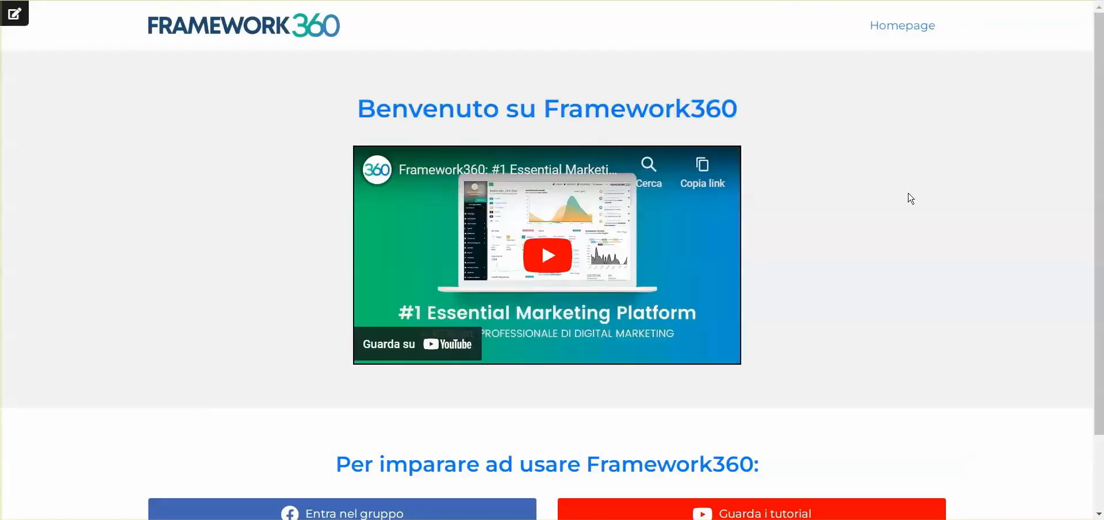
drag(742, 111, 322, 112)
click(320, 111)
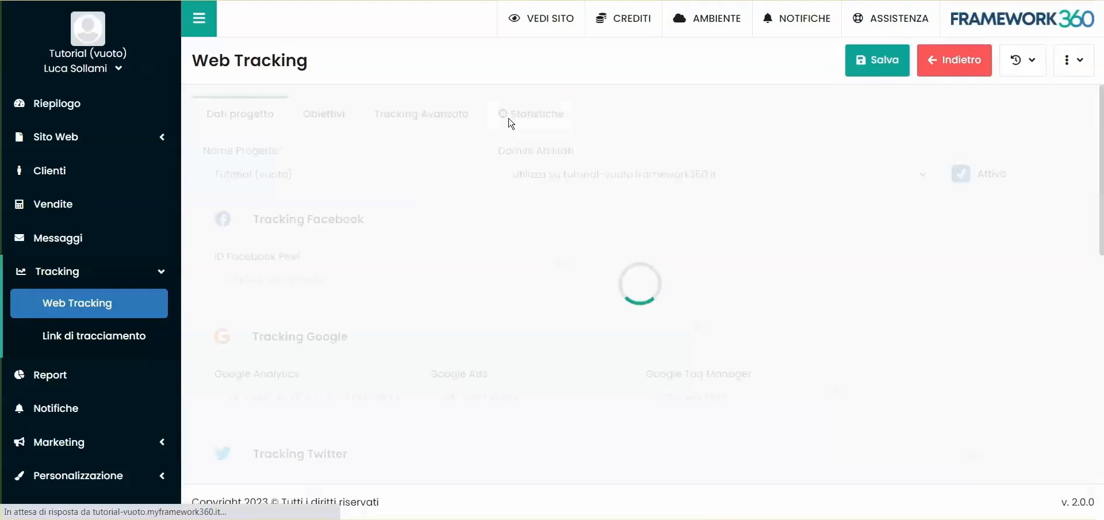
- Examine the Link Visitato event in the project's statistics, including the details of the visitor's device
click(512, 118)
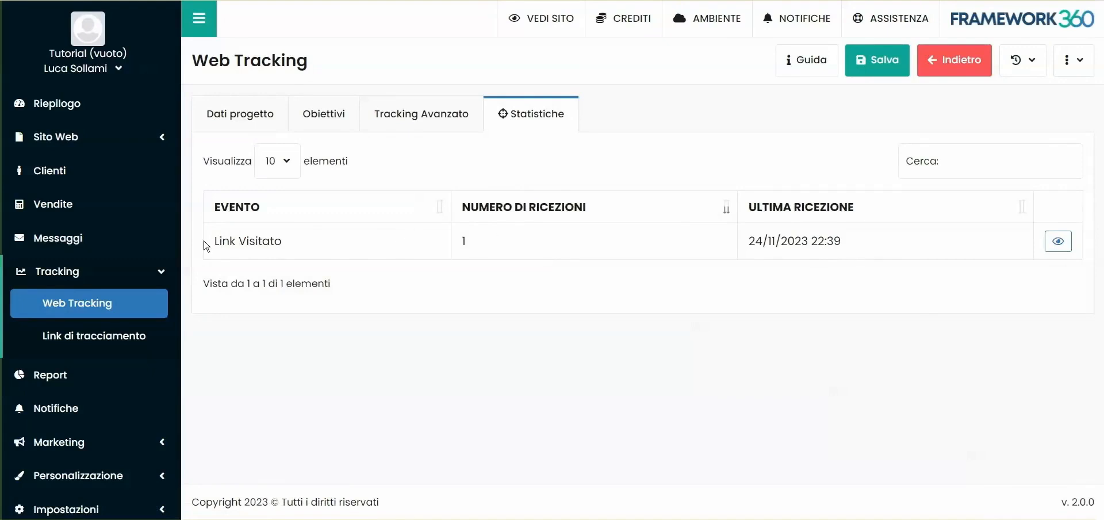
click(1058, 241)
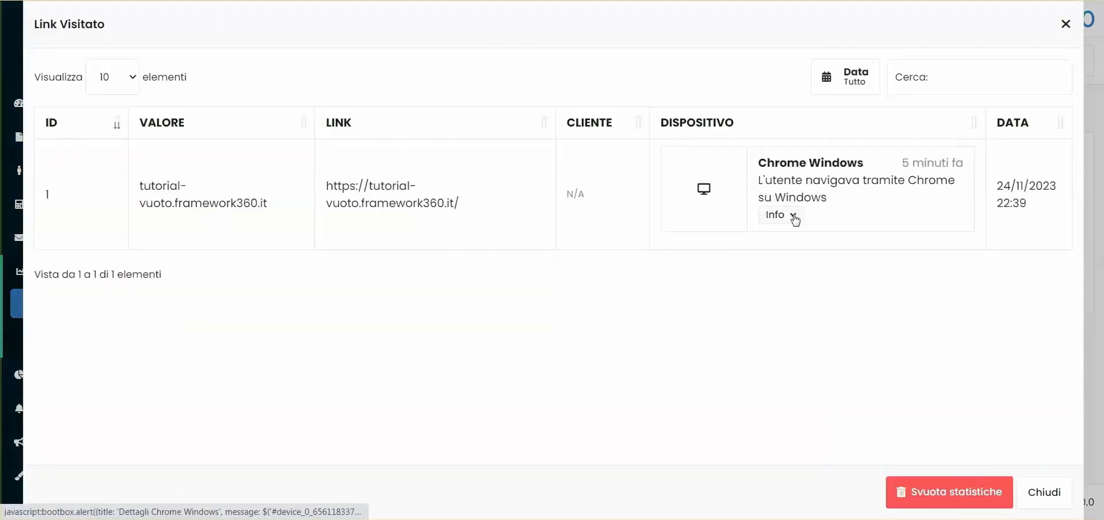
click(796, 217)
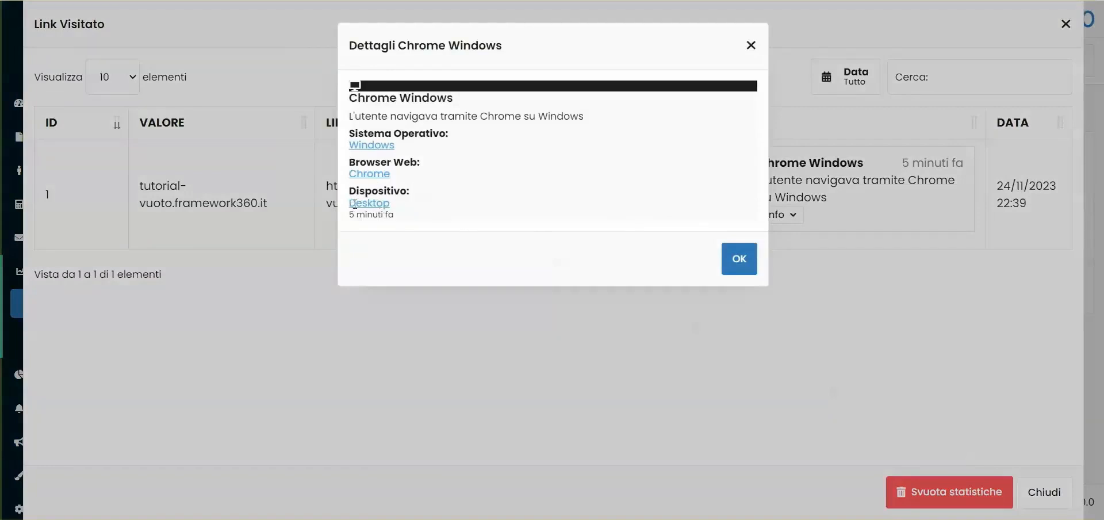
click(735, 259)
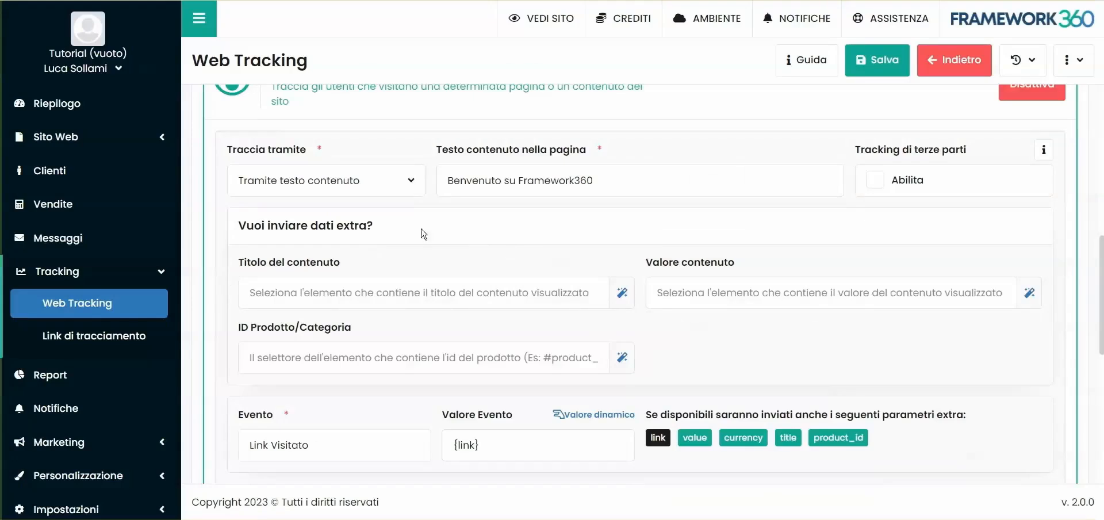
click(293, 186)
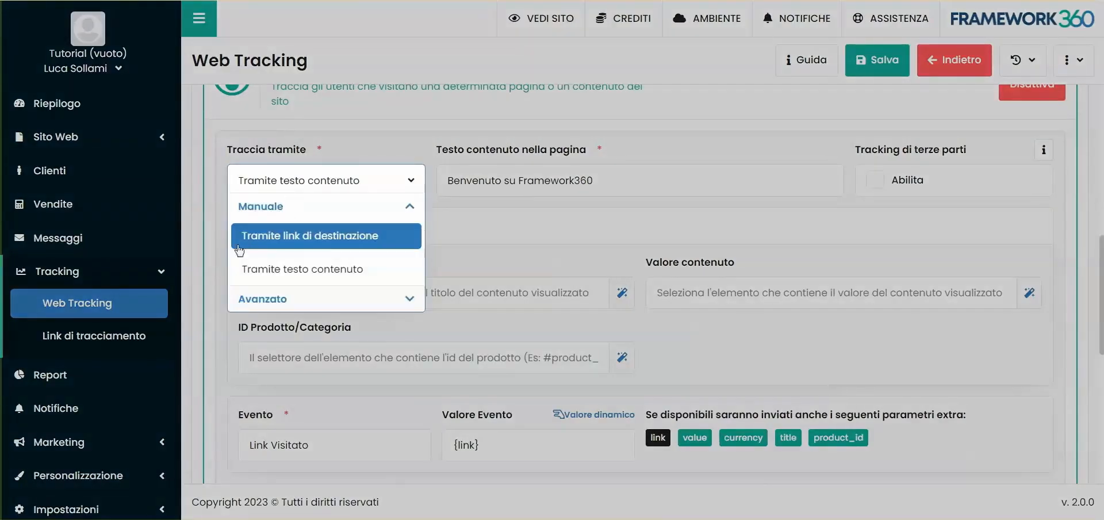
click(313, 237)
click(498, 182)
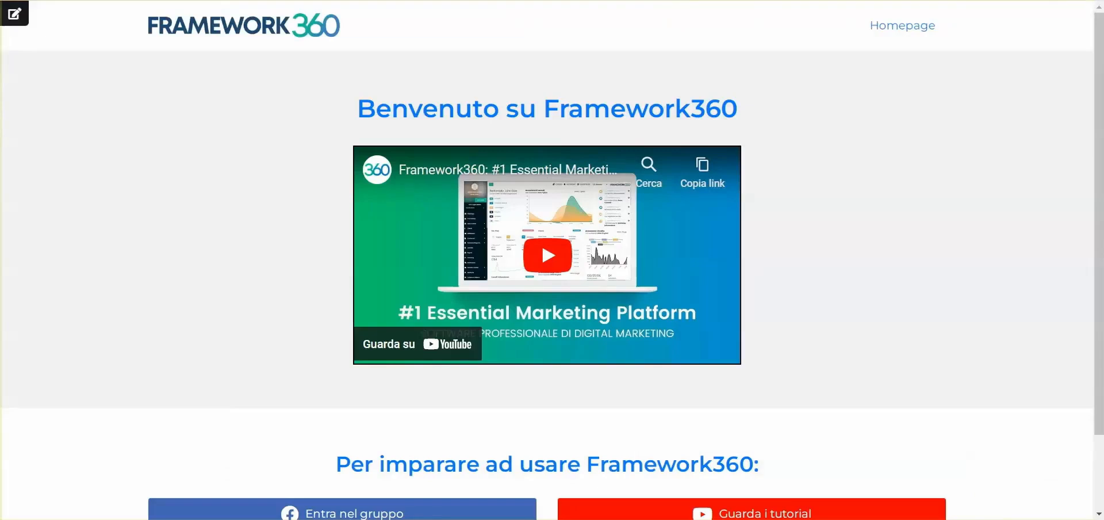
key(ctrl+shift+Tab)
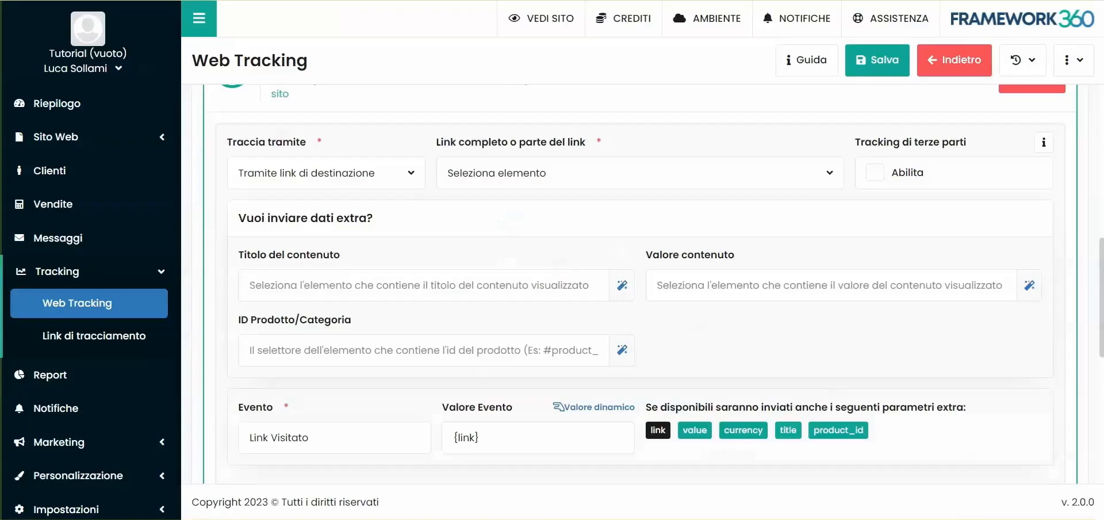
click(531, 179)
text(https://tutorial-vuoto.framework360.it/)
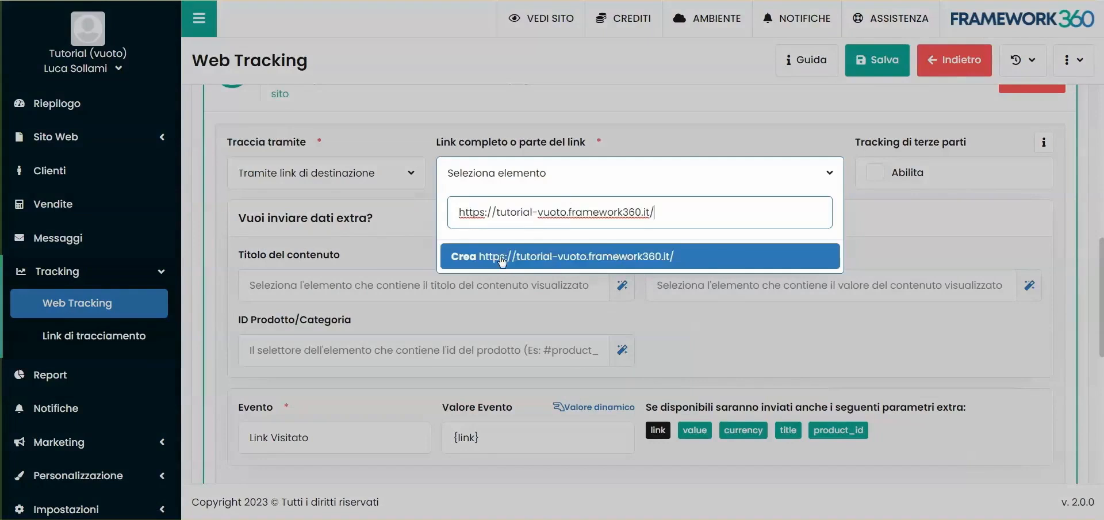
click(623, 262)
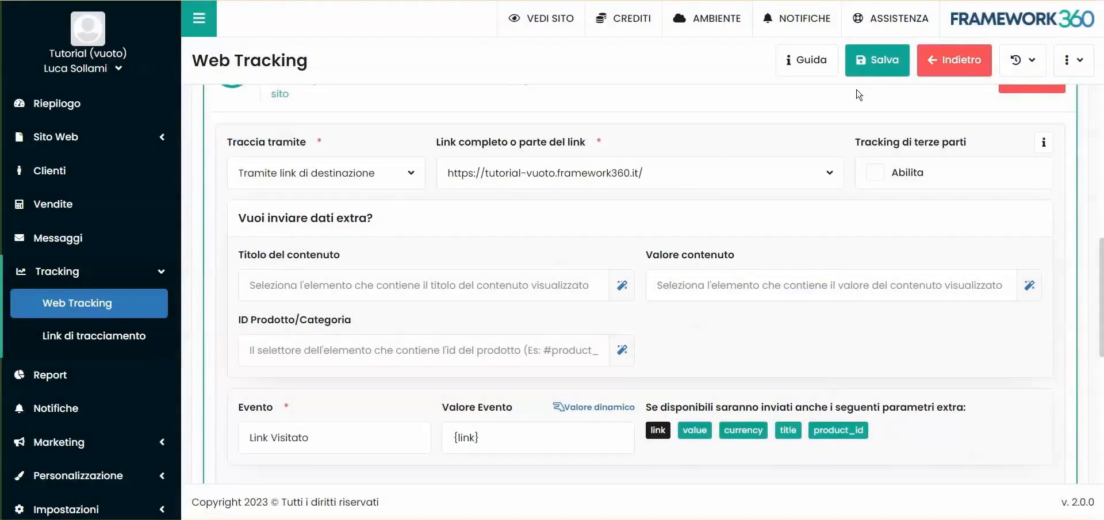
click(871, 75)
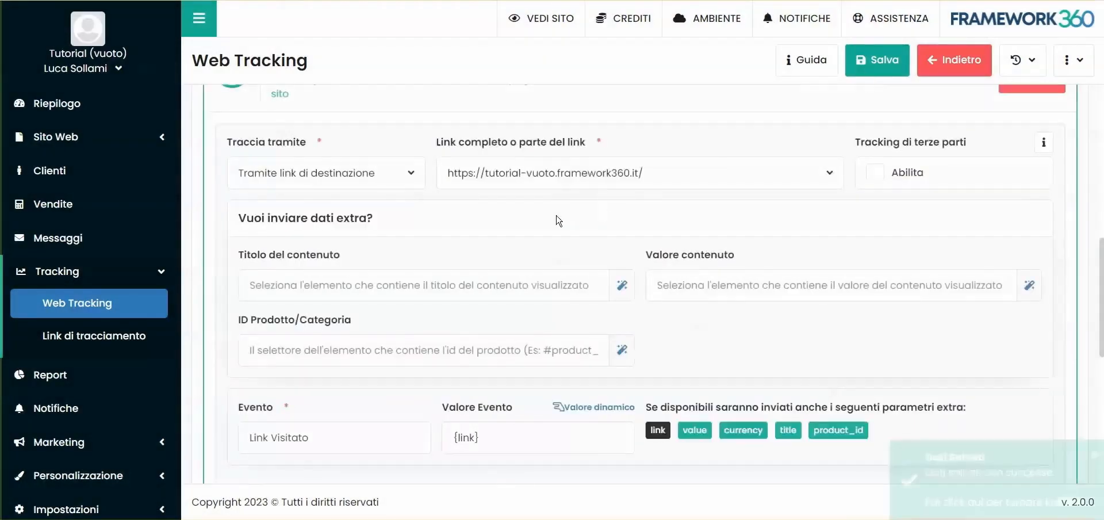
- Empty the recorded statistics of the Link Visitato event and close its event details
click(526, 106)
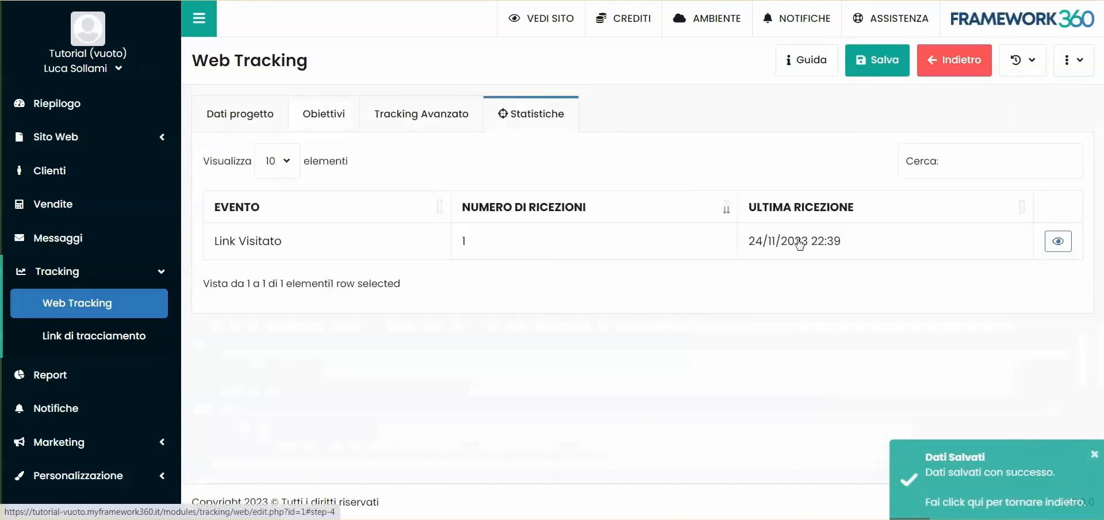
click(1054, 244)
click(951, 496)
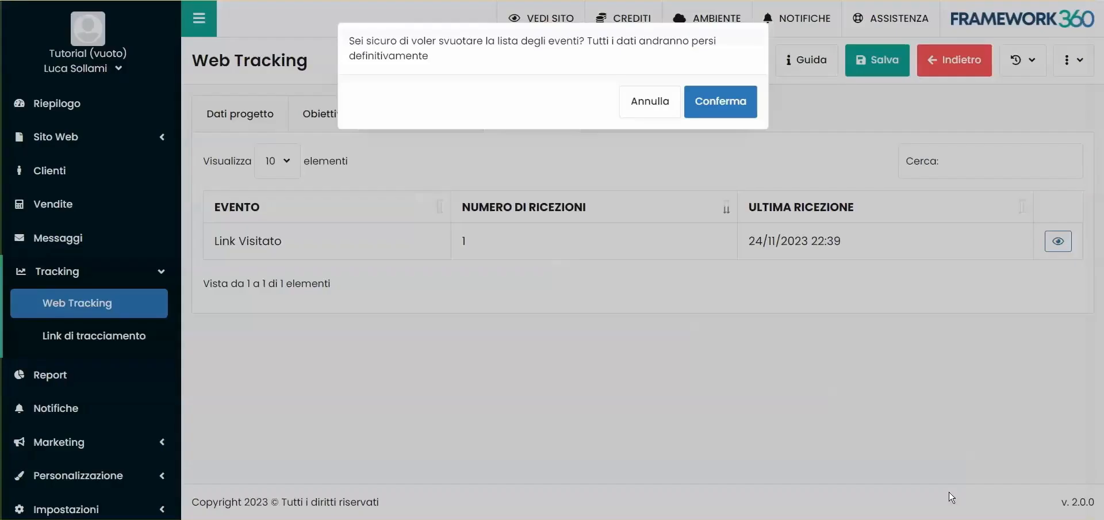
click(717, 101)
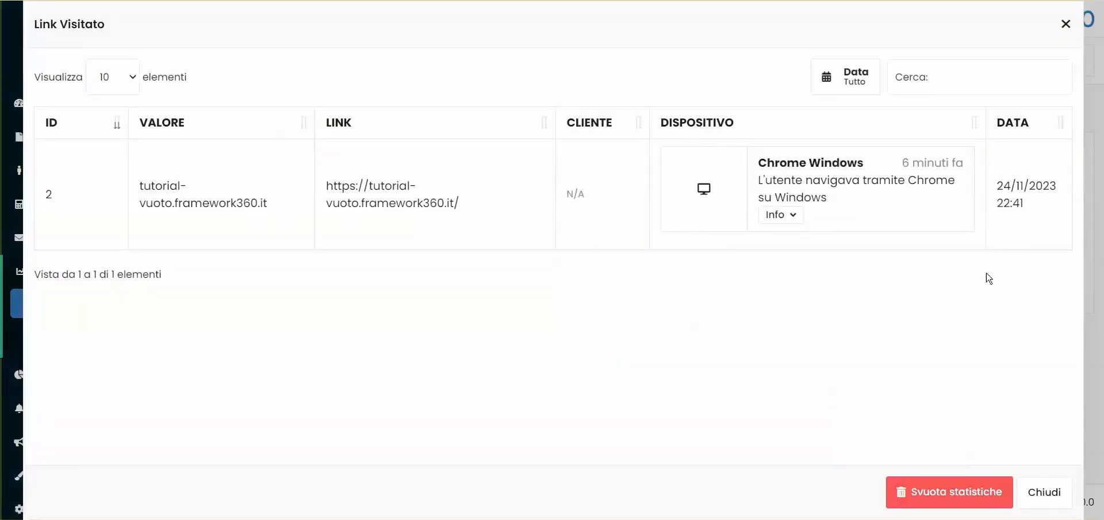
click(1040, 484)
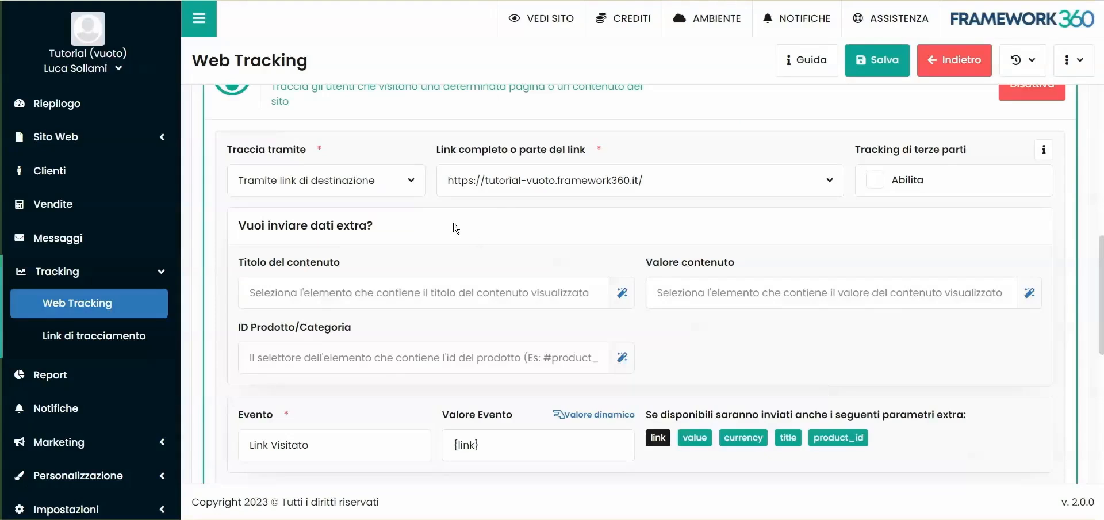
- Set the content view objective's tracking method to the advanced option "Traccia azione manualmente"
click(360, 190)
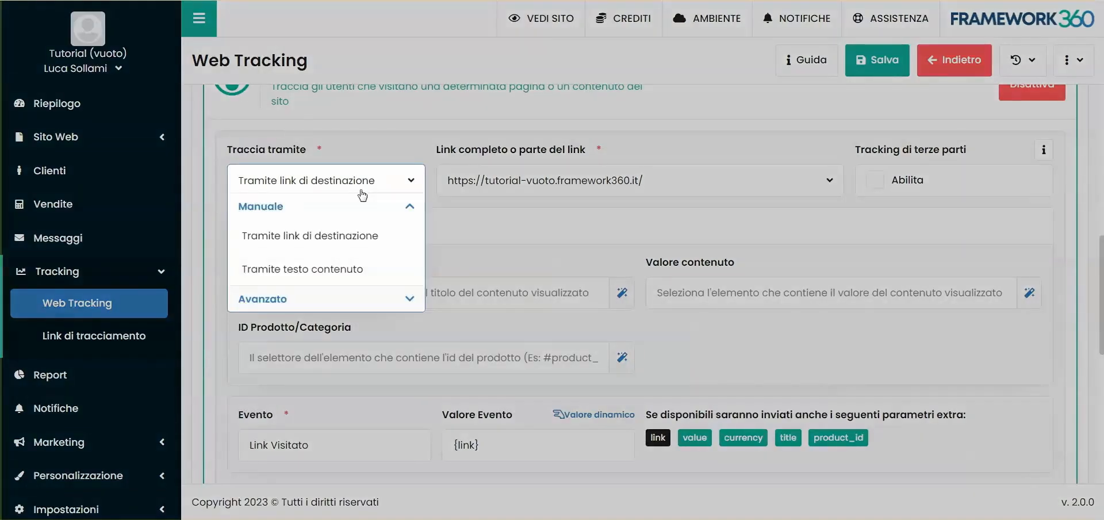
click(260, 300)
click(304, 265)
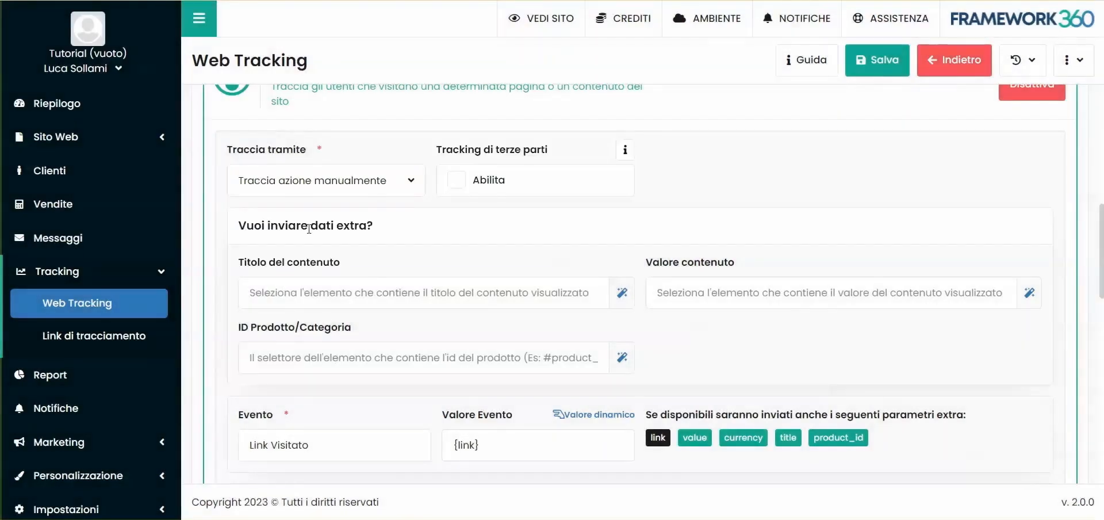
- Examine the msTrack script and its optional parameters in the "Codice da includere" section of the objective
scroll(453, 248, down, 5)
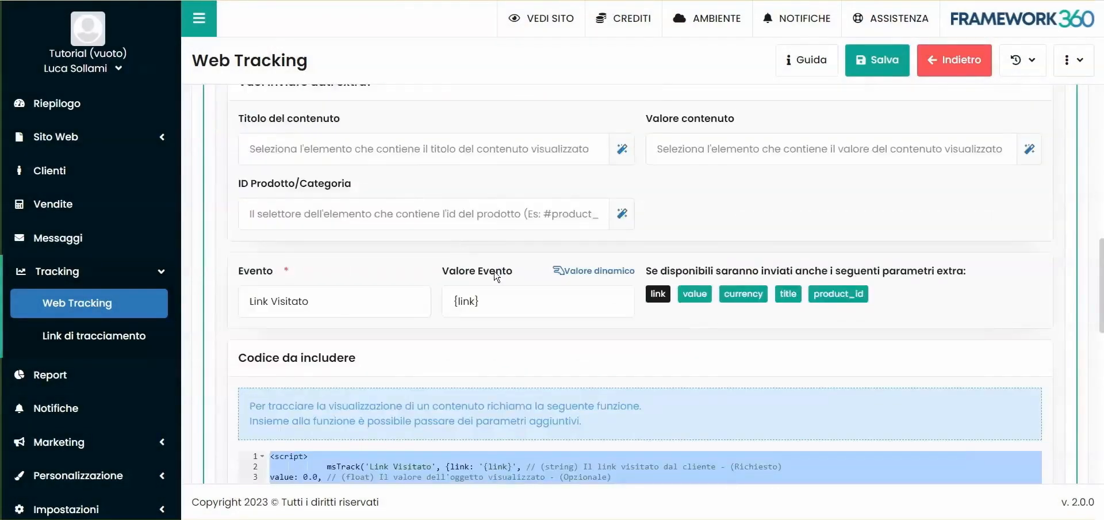
drag(362, 385, 791, 364)
click(311, 317)
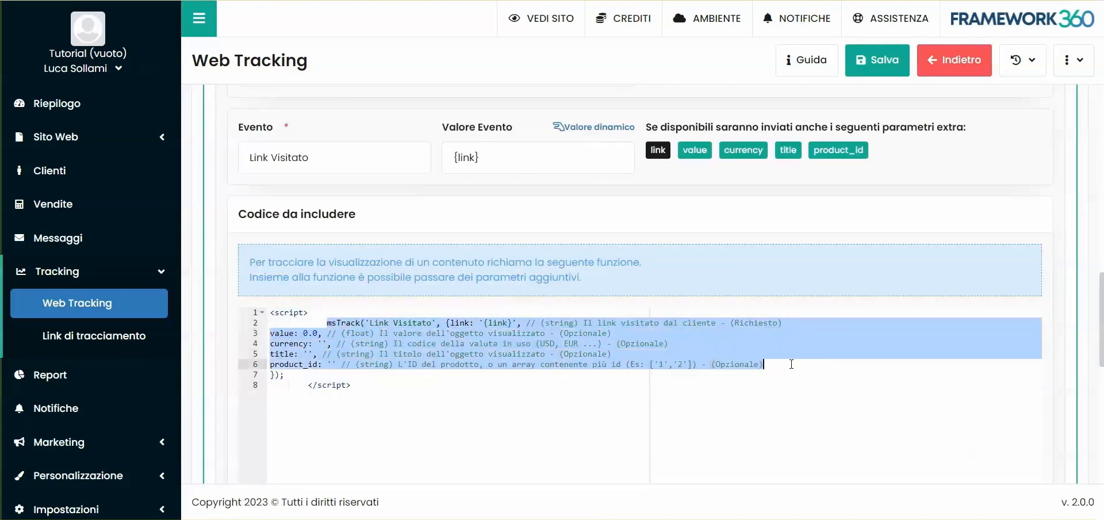
click(792, 364)
drag(303, 378, 277, 323)
click(276, 327)
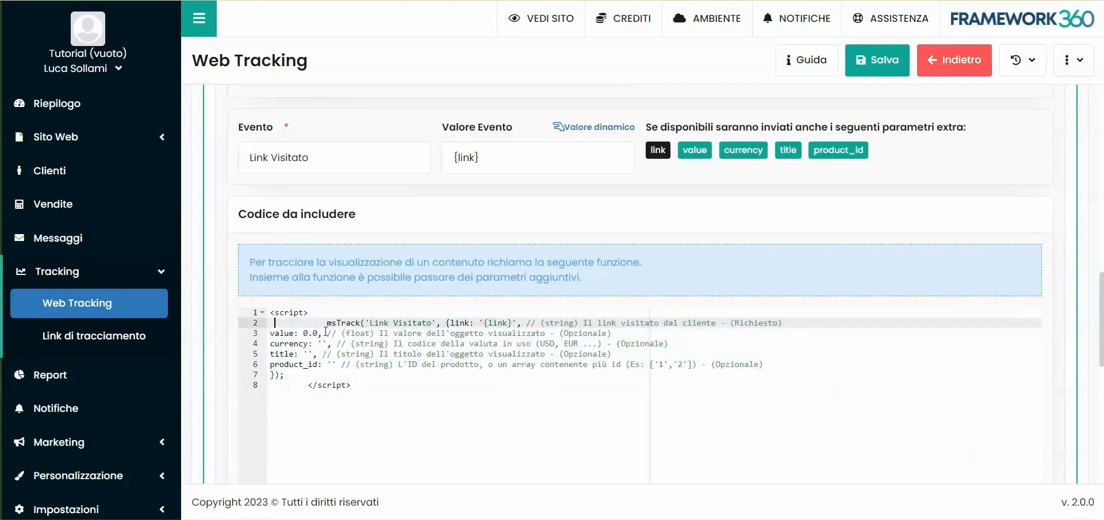
- Review the full msTrack function call in the code to include, along with the Visualizzazione Contenuto objective's tracking settings
drag(271, 322, 399, 368)
click(399, 374)
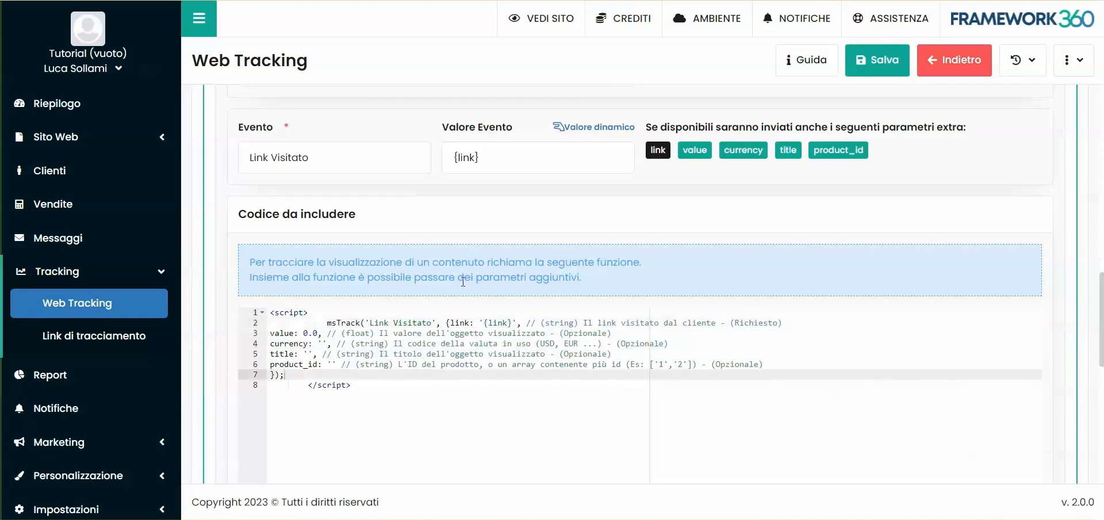
scroll(428, 293, up, 1)
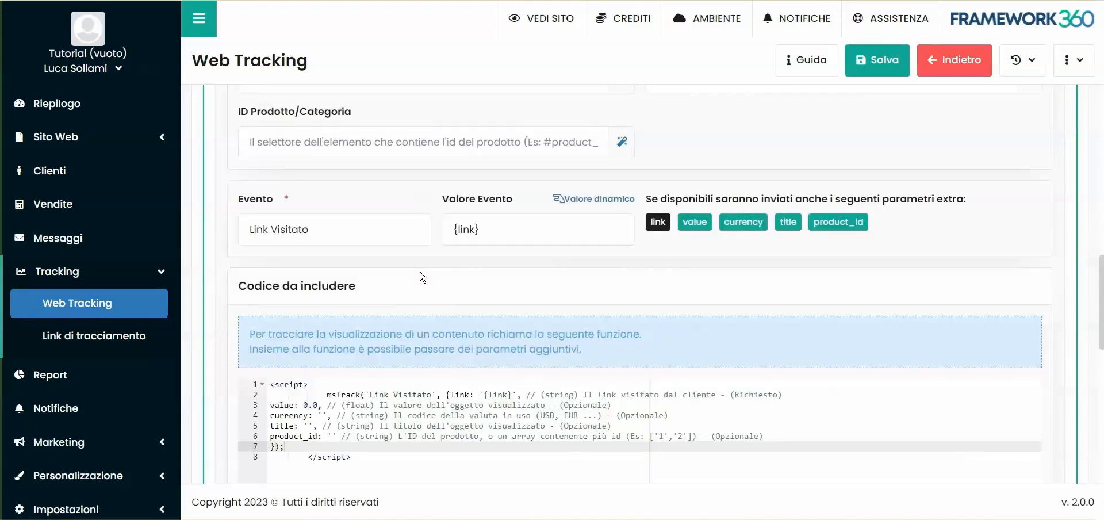
scroll(422, 278, up, 4)
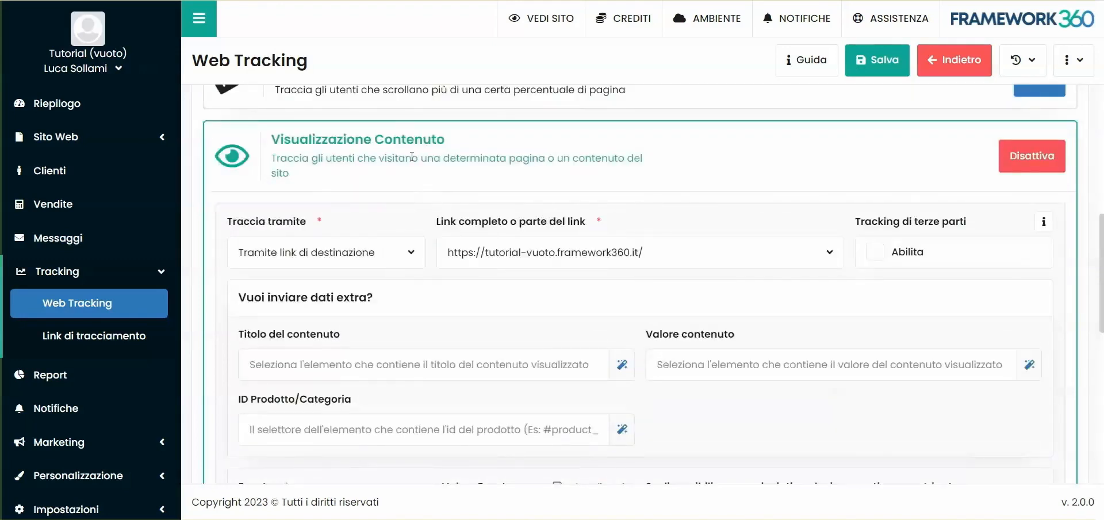
drag(243, 141, 461, 140)
click(460, 139)
- Find the Ecommerce plugin by searching the plugins for "ecomm" and install it
scroll(86, 352, down, 1)
click(64, 440)
scroll(65, 440, down, 1)
click(64, 432)
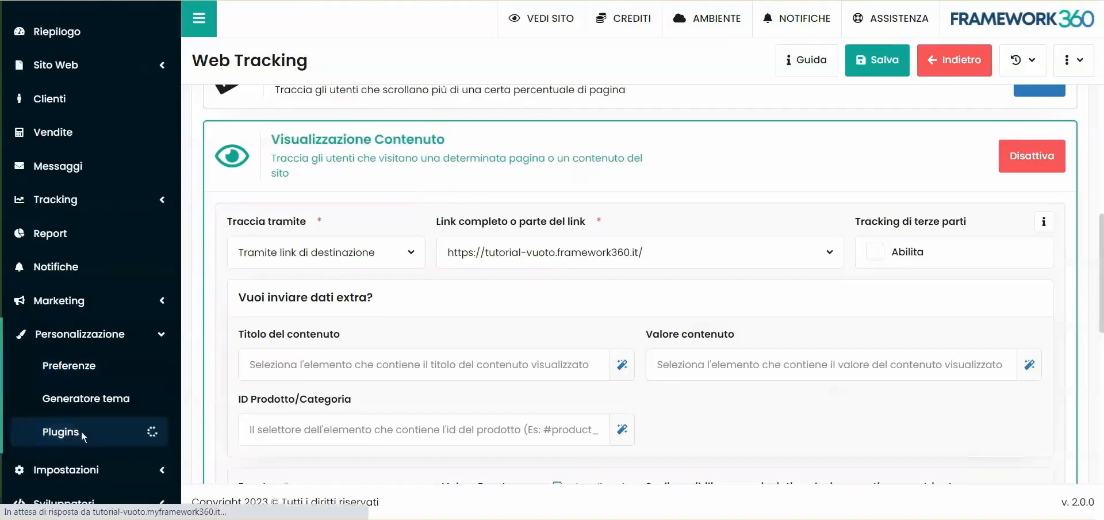
click(346, 117)
text(ecomm)
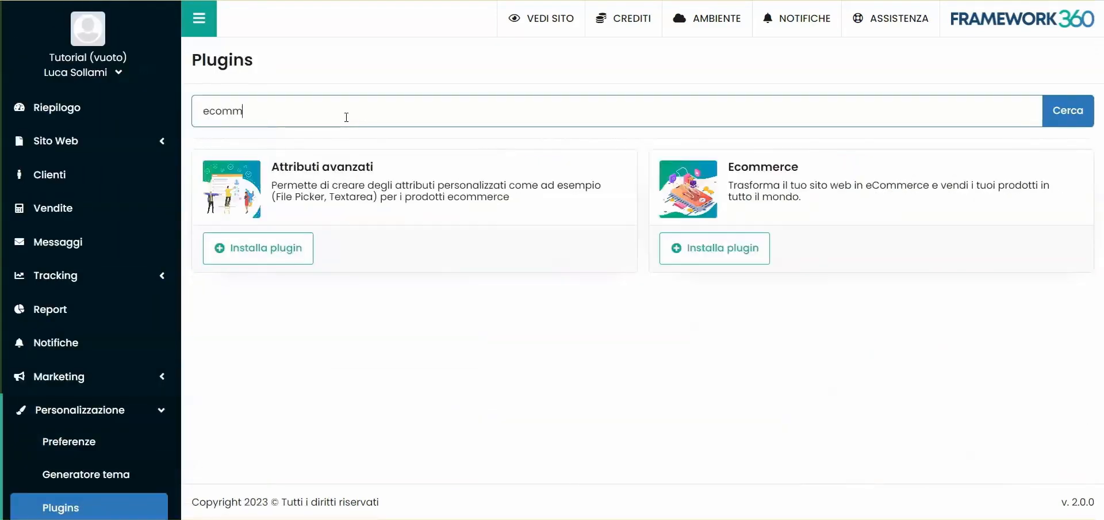
click(715, 248)
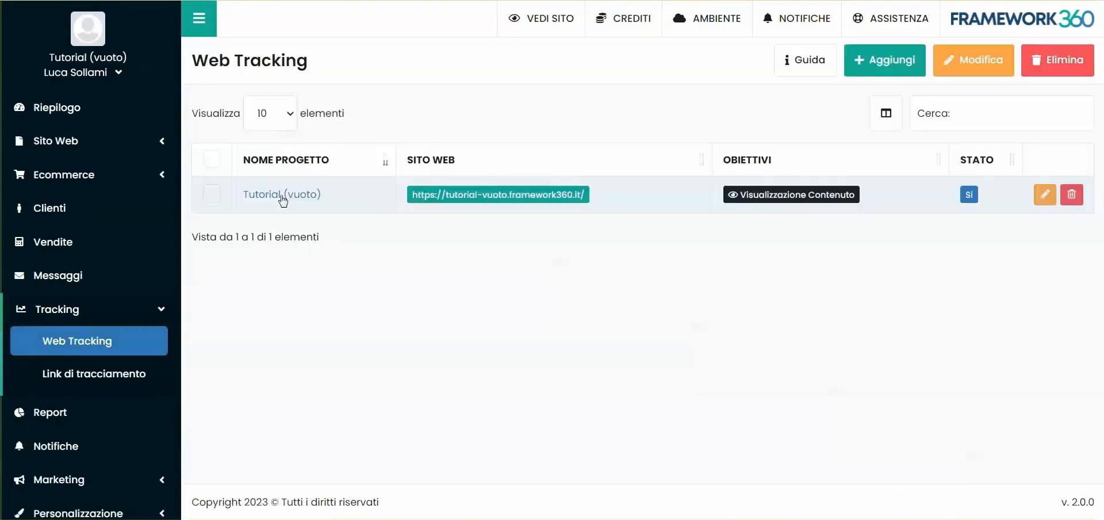
- Reopen the Tutorial (vuoto) web tracking project and set the Visualizzazione Contenuto objective to track automatically via "Visualizzazione prodotti ecommerce"
click(379, 195)
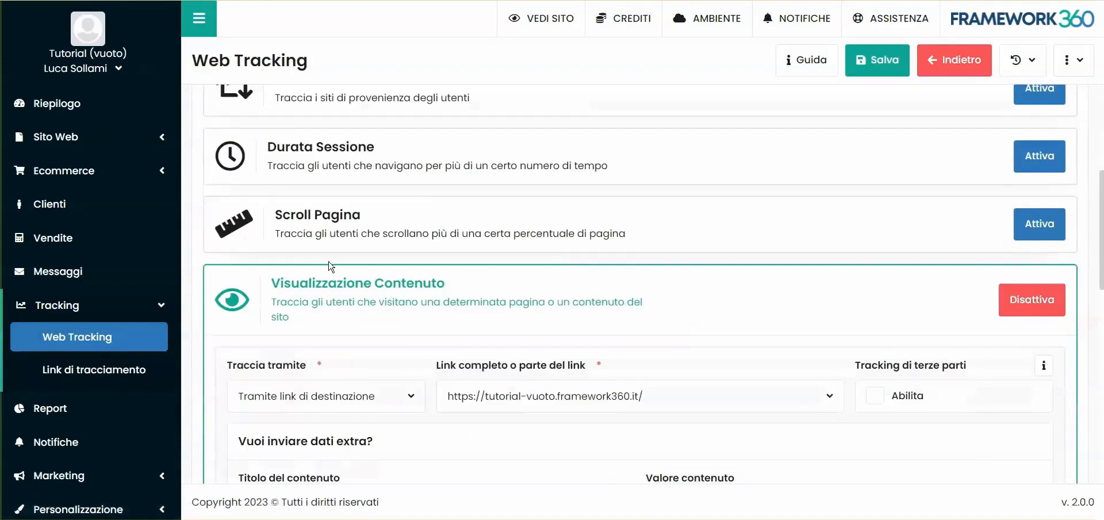
scroll(327, 240, down, 4)
scroll(395, 242, up, 3)
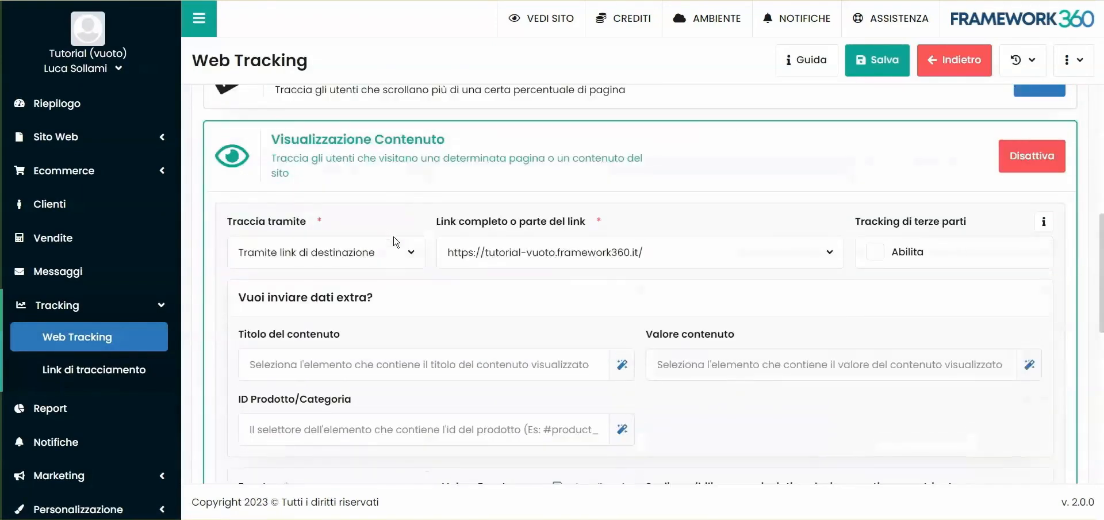
click(290, 252)
click(281, 371)
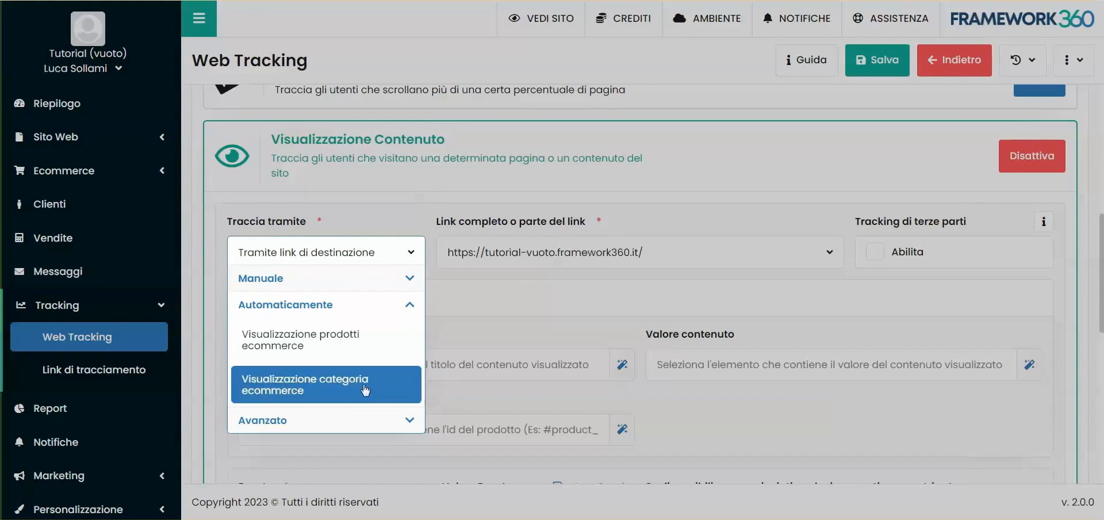
click(347, 343)
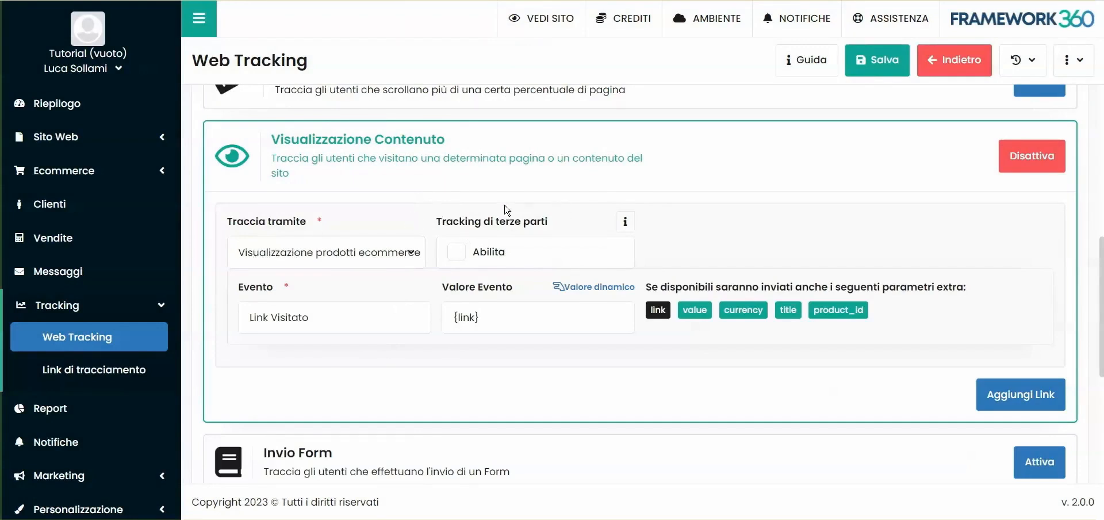
scroll(507, 210, up, 3)
scroll(507, 210, up, 6)
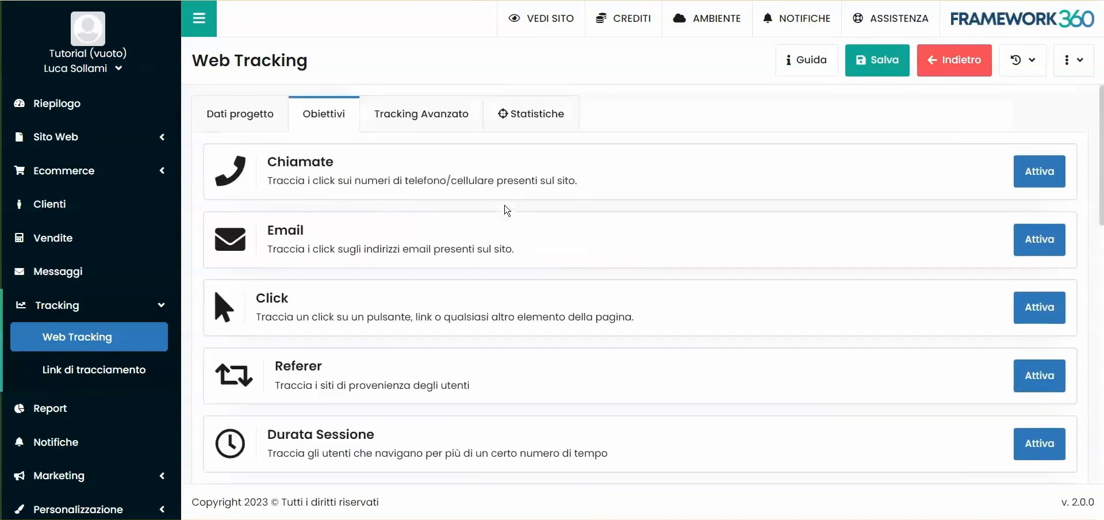
scroll(567, 246, down, 4)
scroll(532, 232, up, 4)
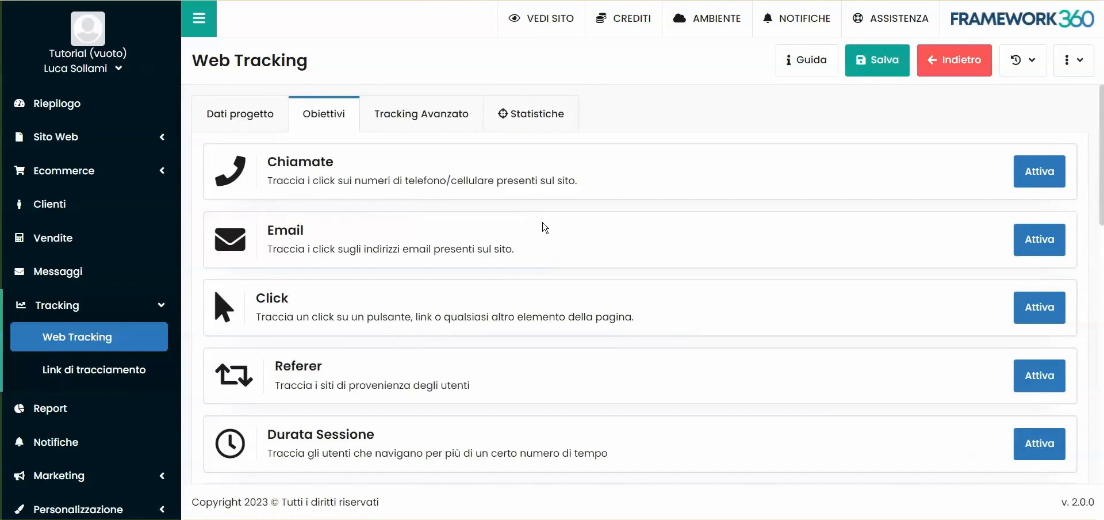